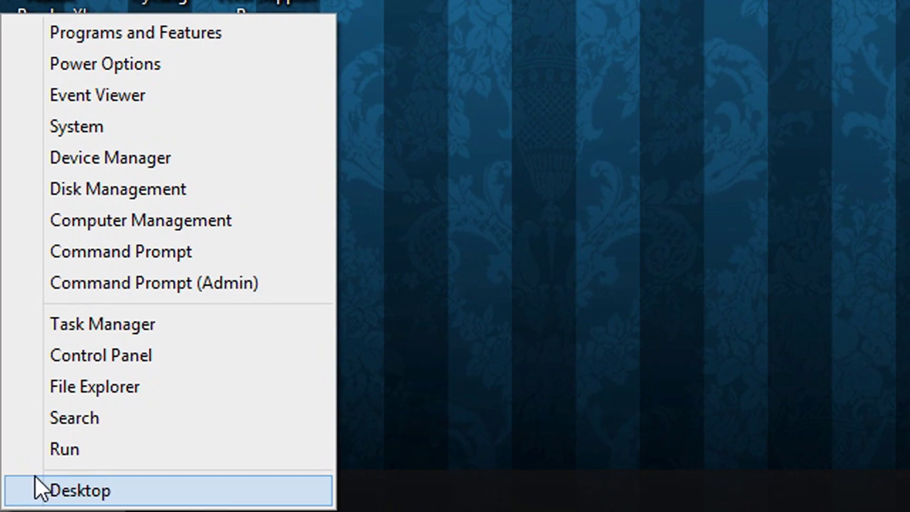
Open the Run dialog from the Win+X menu to enter 'control printers'
left_click(93, 449)
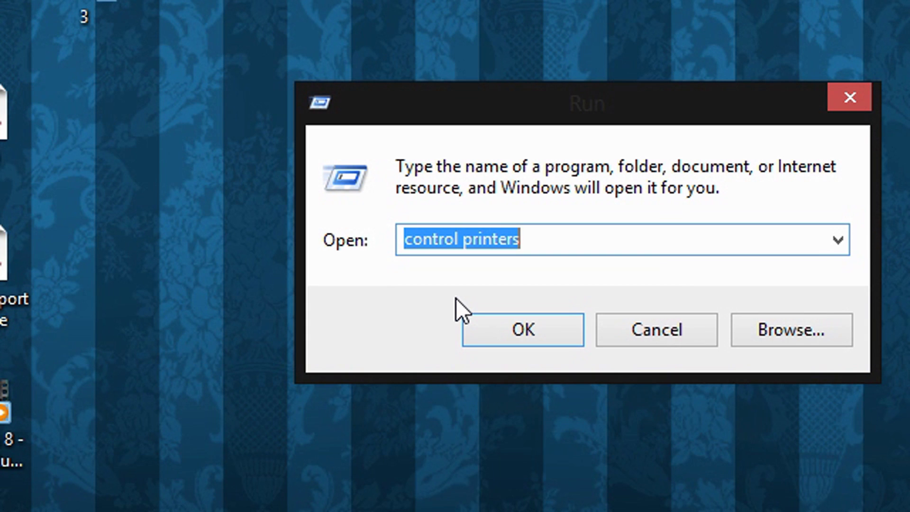
type("control ")
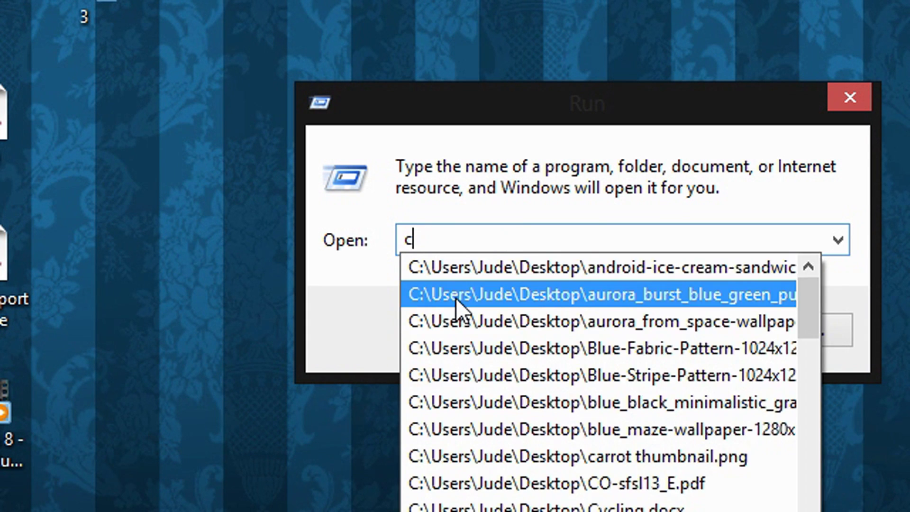
type("print")
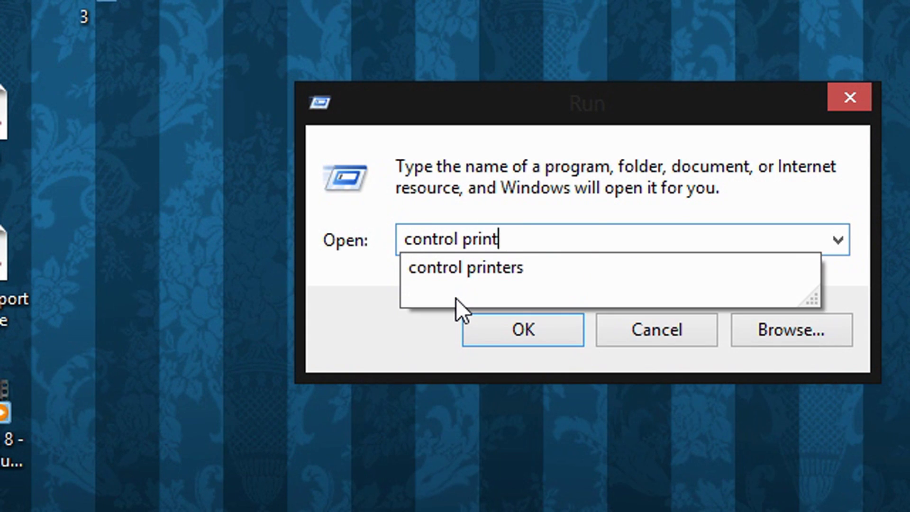
type("ers")
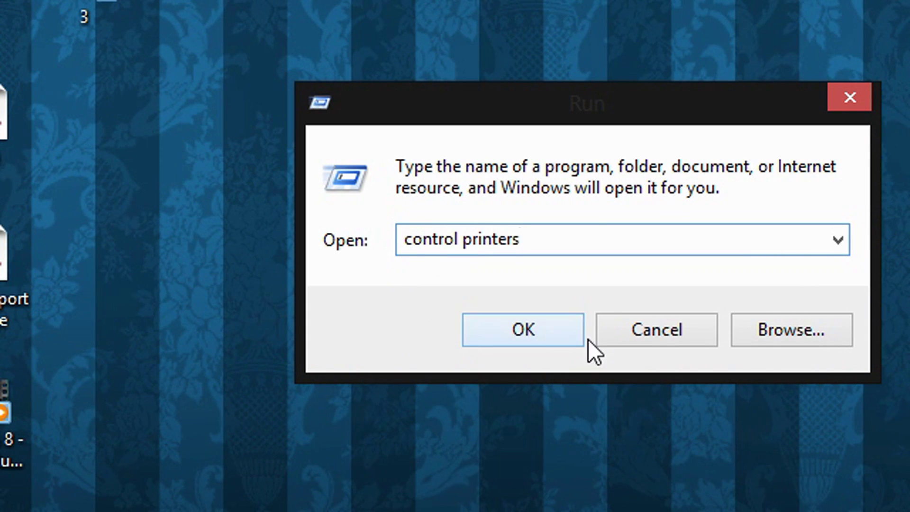
Launch 'control printers', then shrink and move the Devices and Printers window to show Printers
left_click(559, 337)
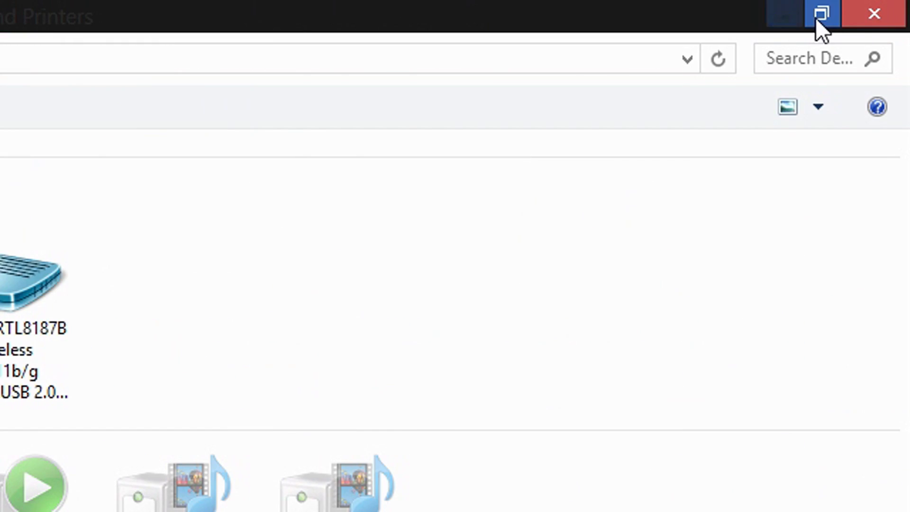
left_click(819, 15)
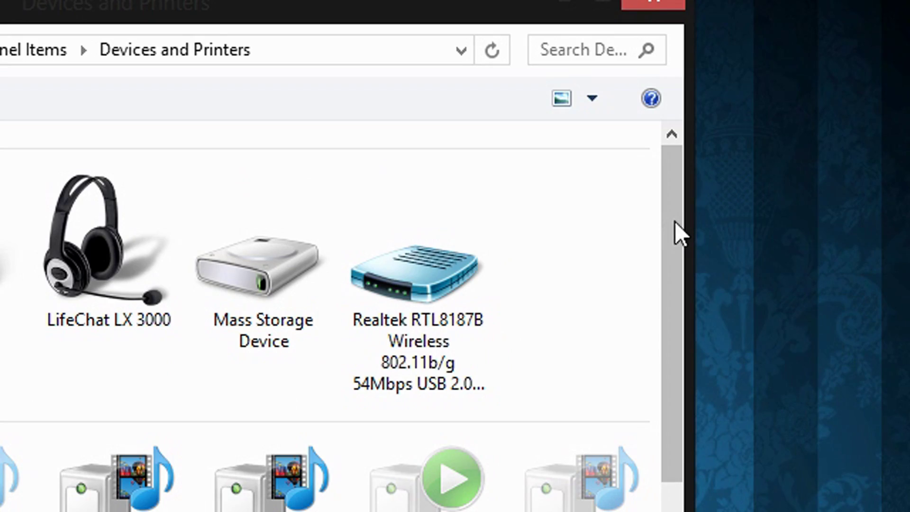
left_click_drag(674, 221, 664, 266)
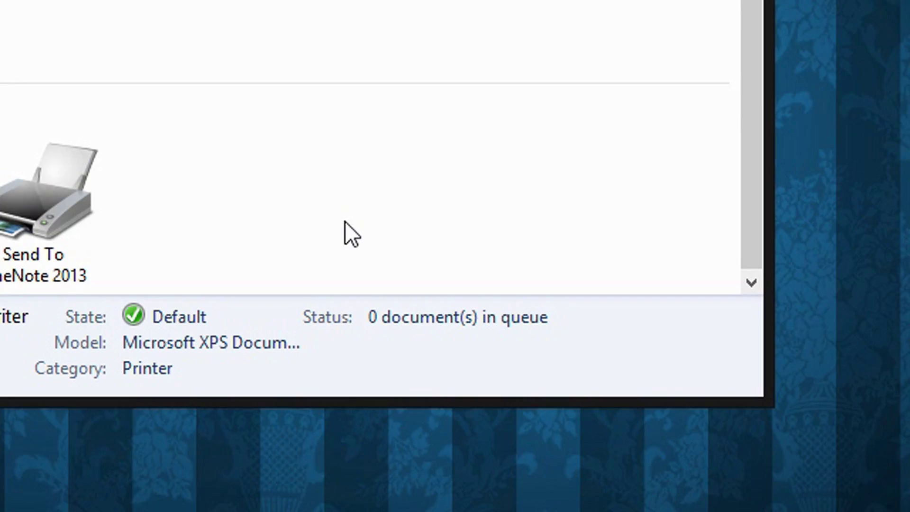
scroll(345, 221, "up", 3)
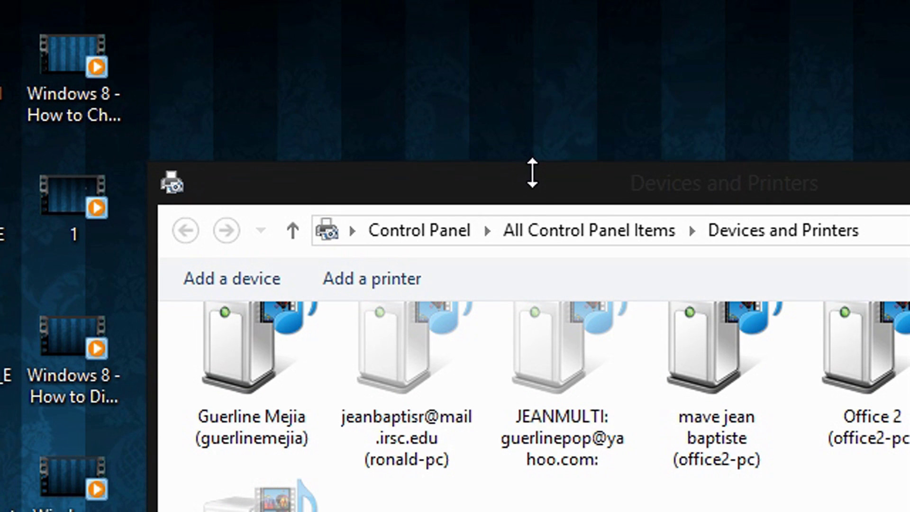
left_click_drag(532, 184, 513, 103)
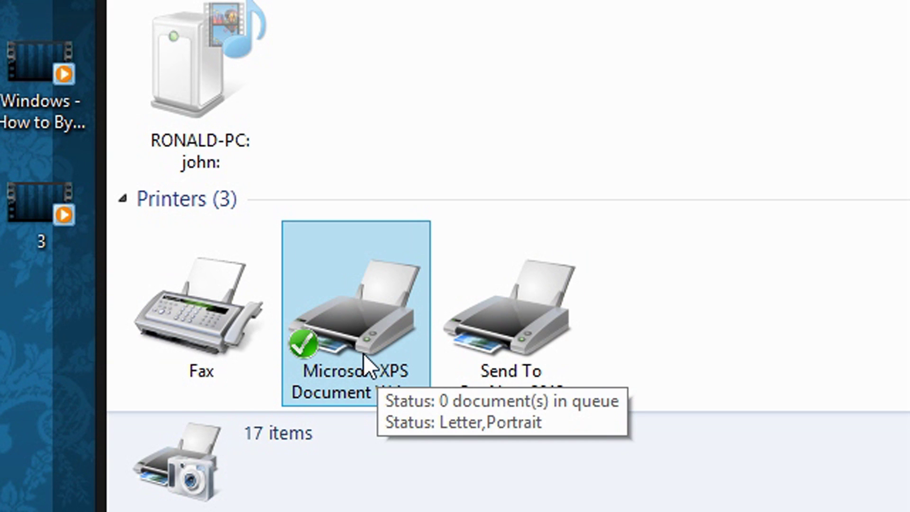
Open the Microsoft XPS Document Writer queue and find nothing for Cancel All Documents
right_click(363, 353)
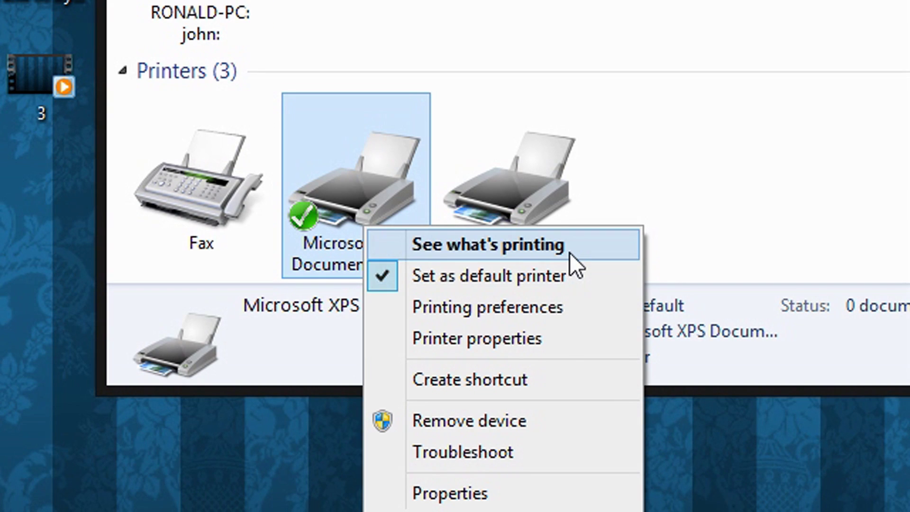
left_click(561, 244)
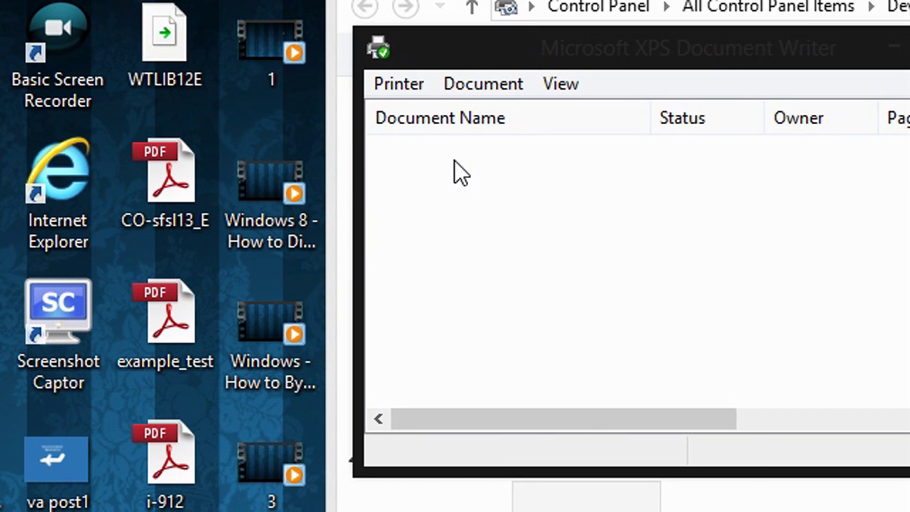
right_click(462, 163)
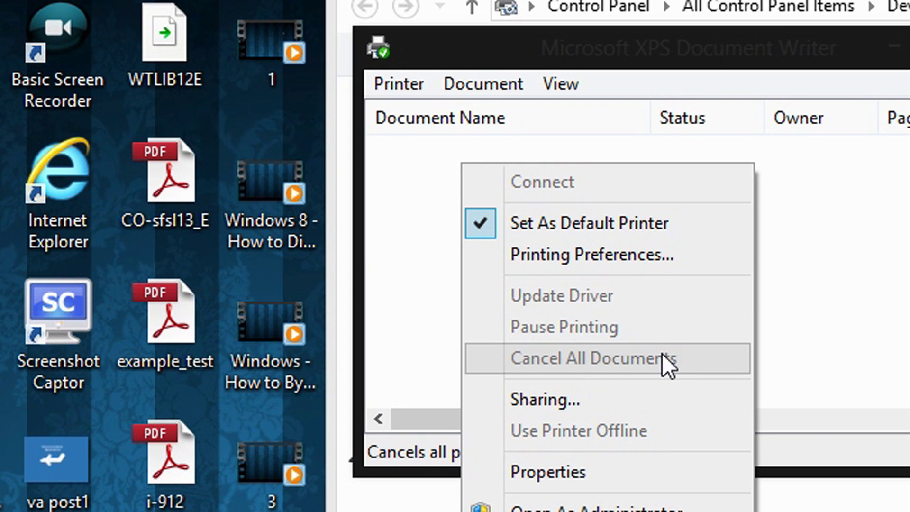
left_click(687, 343)
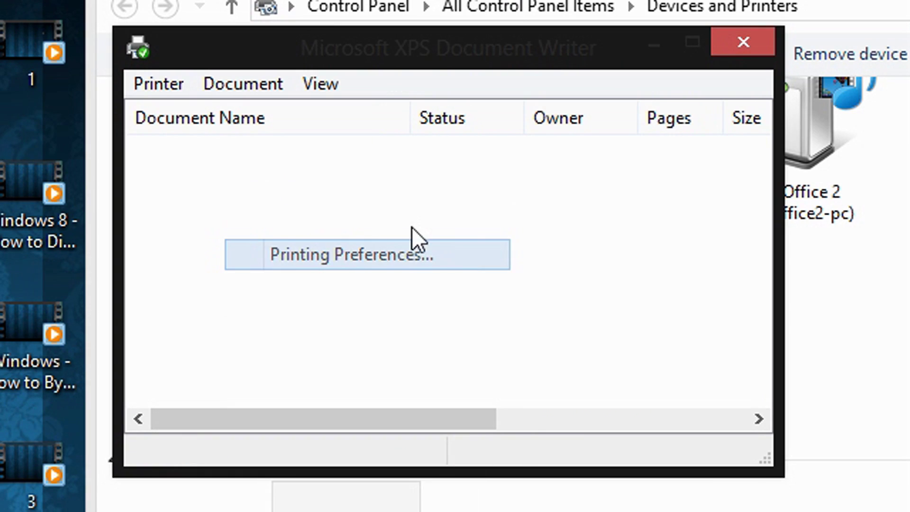
right_click(239, 193)
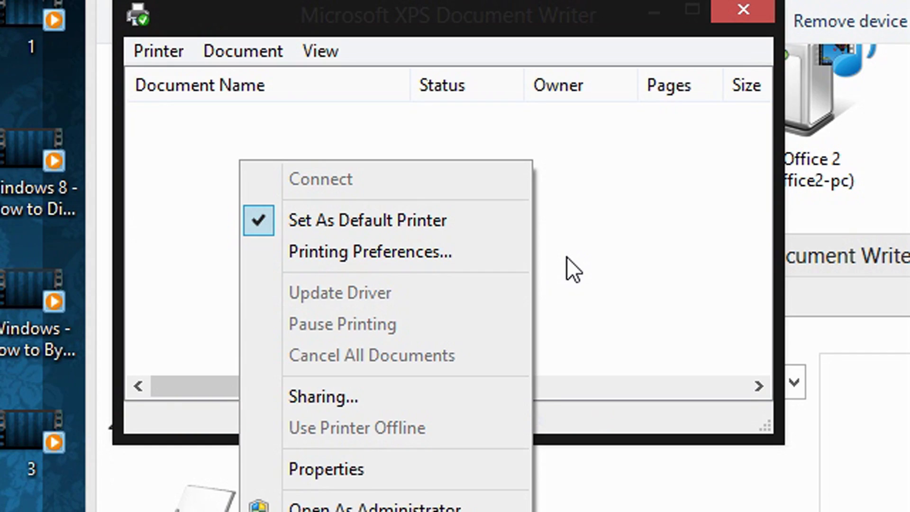
left_click(566, 257)
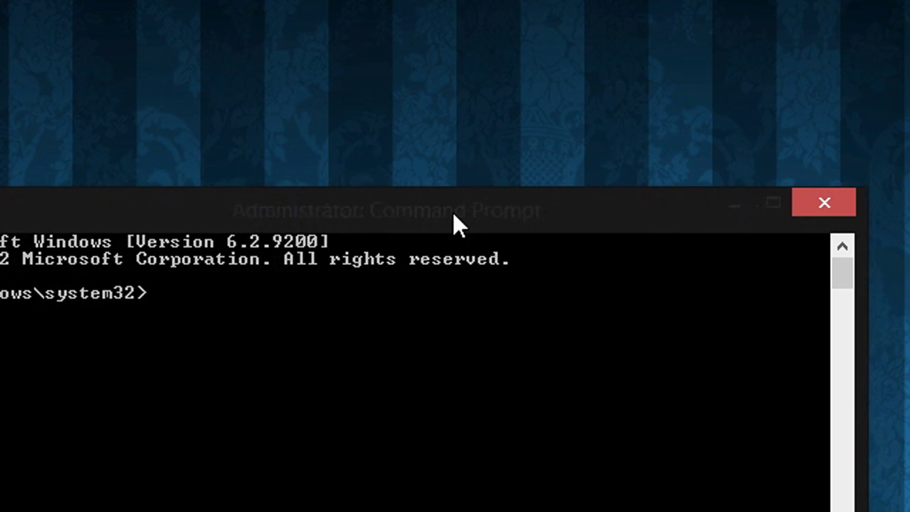
Move the elevated Command Prompt window so the desktop shortcuts show again
left_click_drag(453, 212, 562, 186)
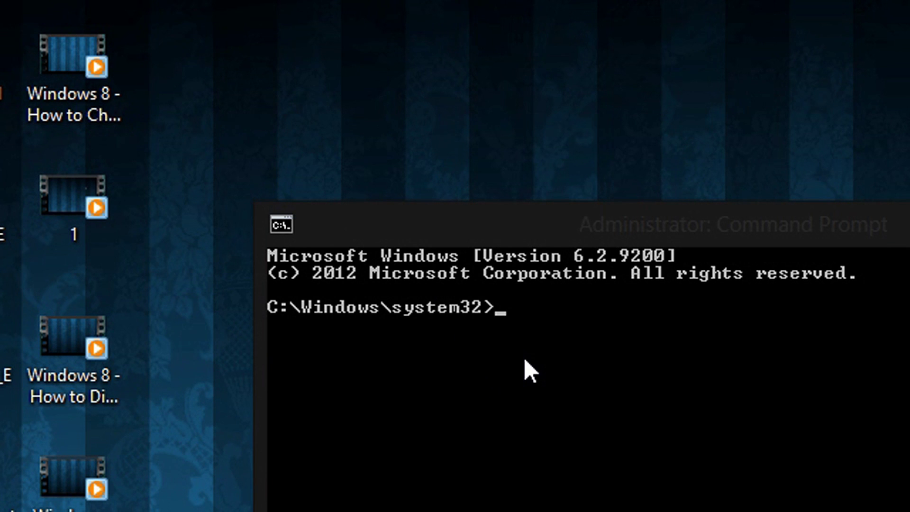
type("net st")
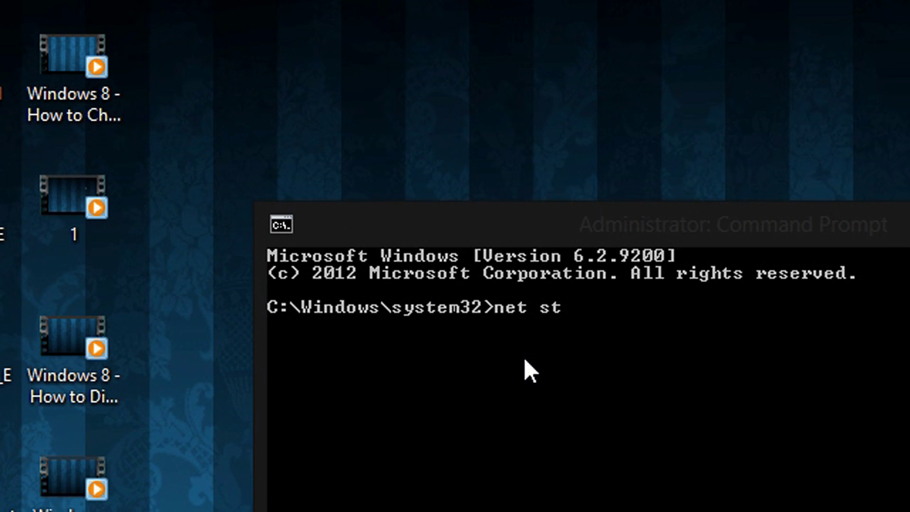
type("op spool")
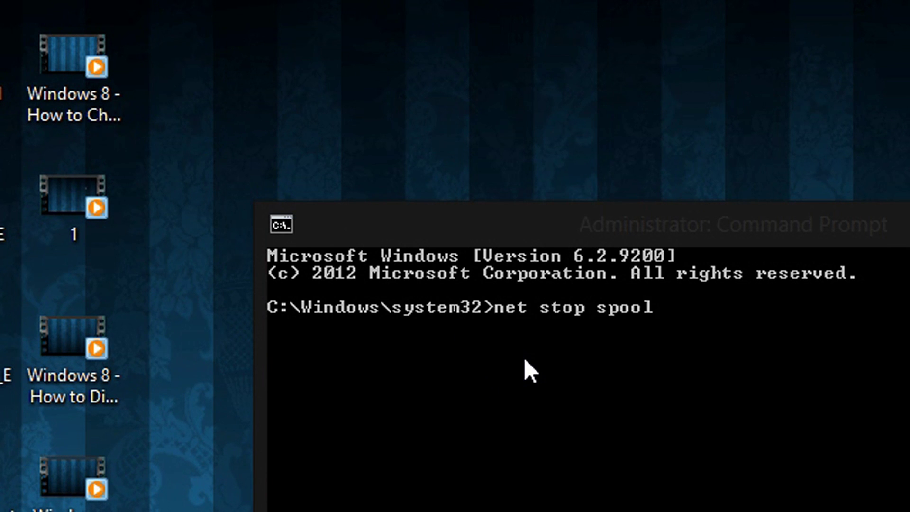
type("er")
Run 'net stop spooler' to stop the Print Spooler service
key("Return")
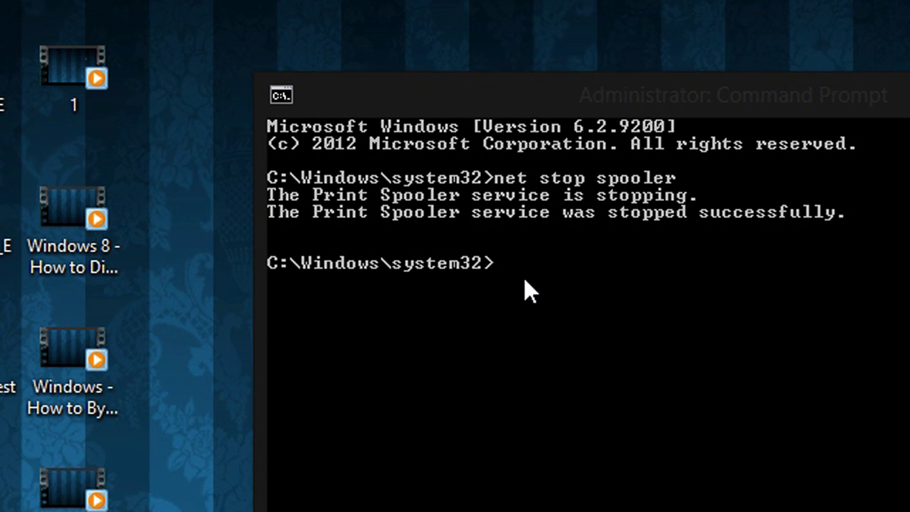
Delete spool\printers\* with a pasted 'del /Q' command, then run 'net start spooler'
right_click(519, 270)
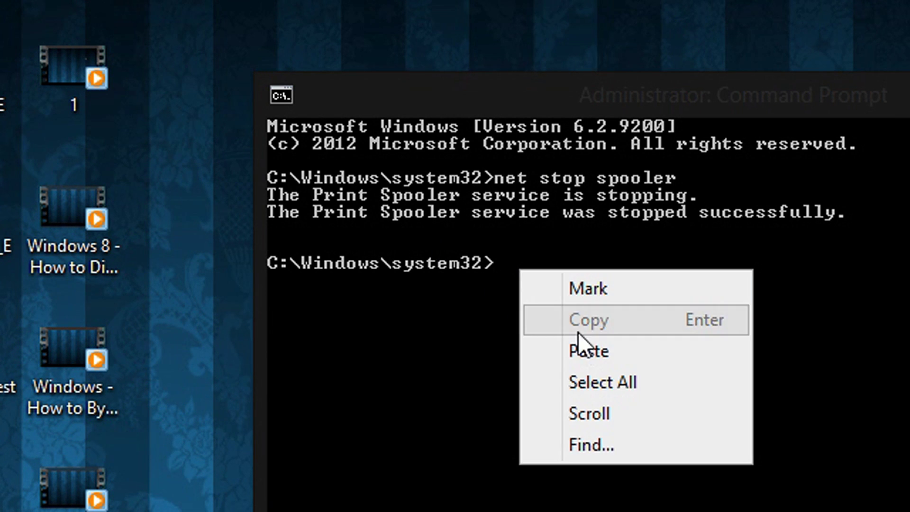
left_click(583, 357)
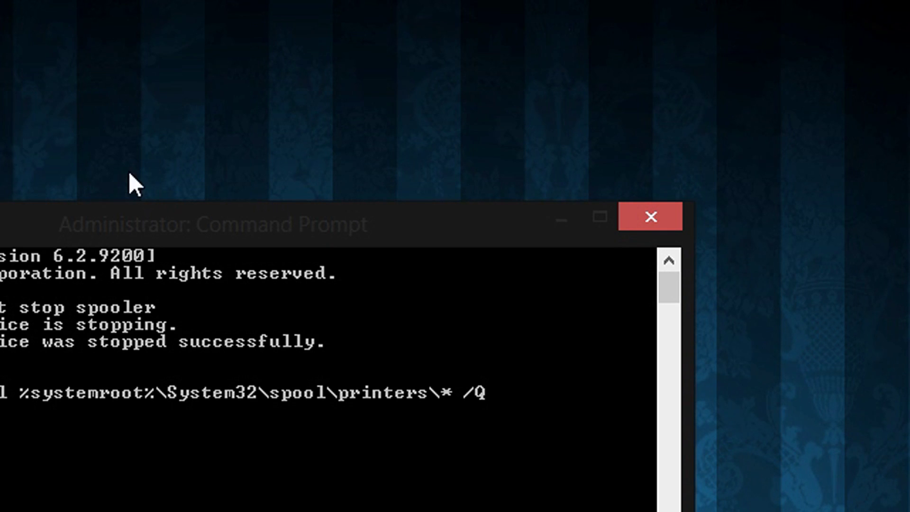
key("Return")
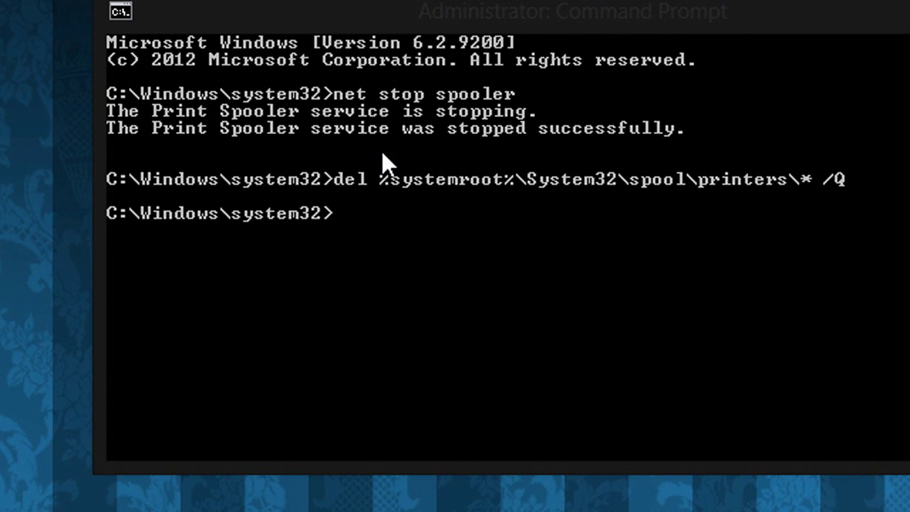
type("net start")
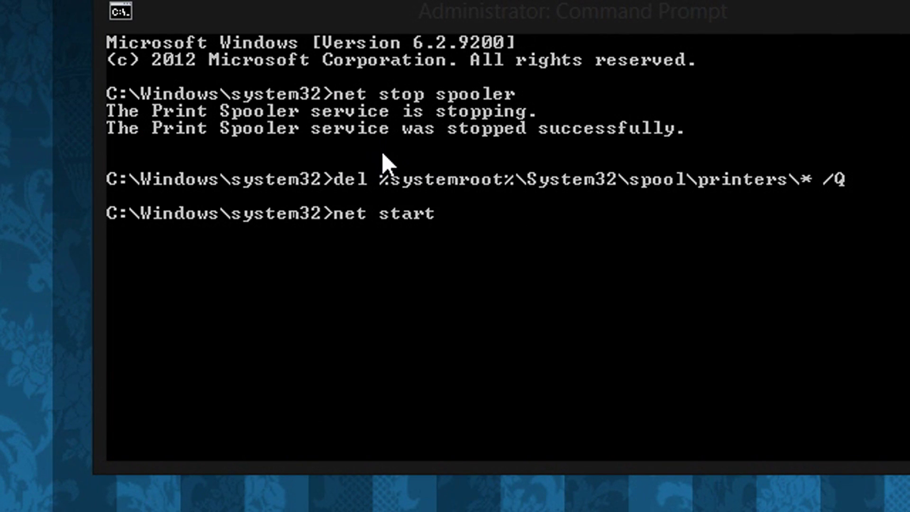
type(" spooler")
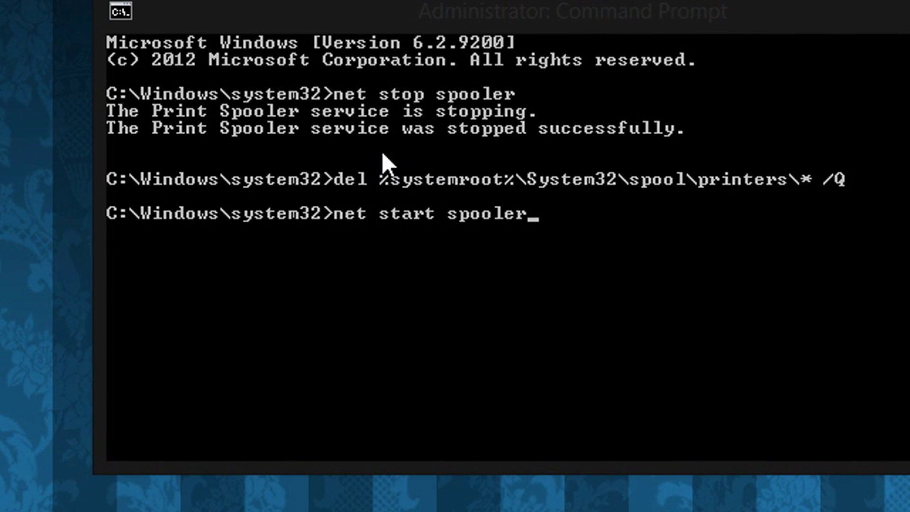
key("Return")
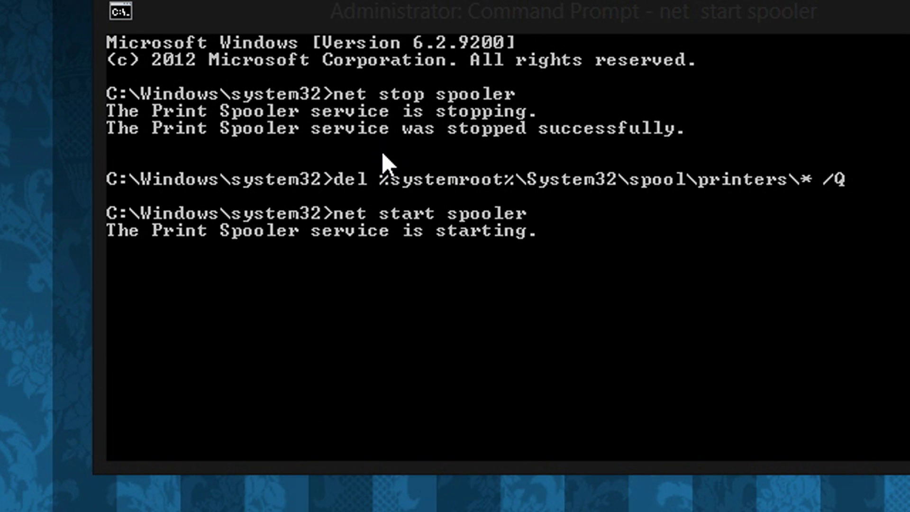